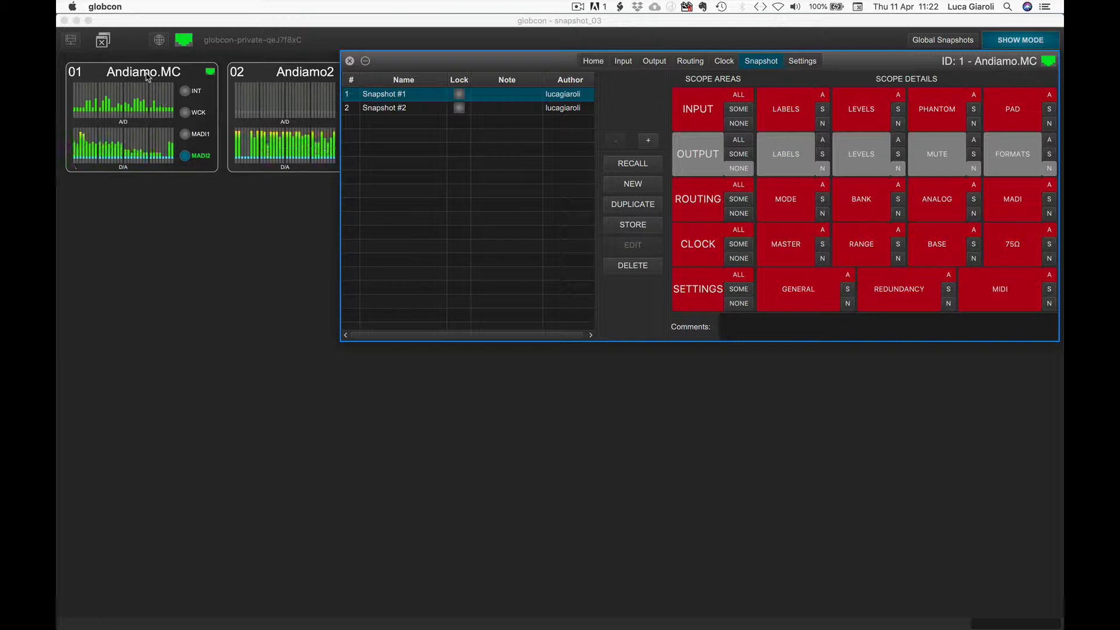
Step: Exclude labels and levels from the input scope area of Snapshot #1 and open the input labels for detailed scope editing
left_click(740, 123)
left_click(739, 95)
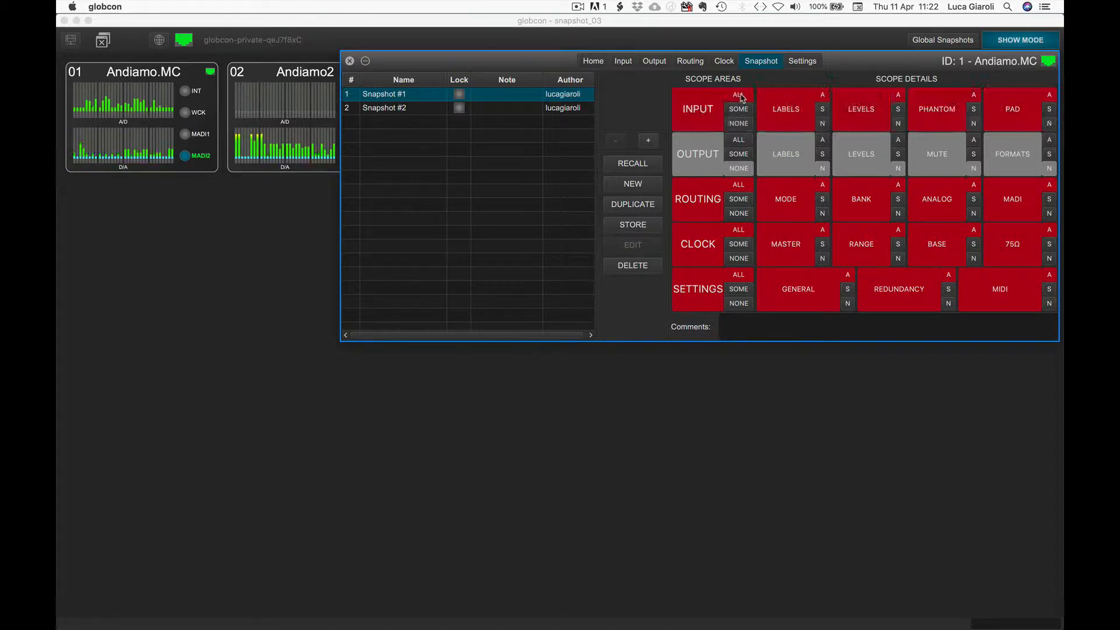
left_click(823, 123)
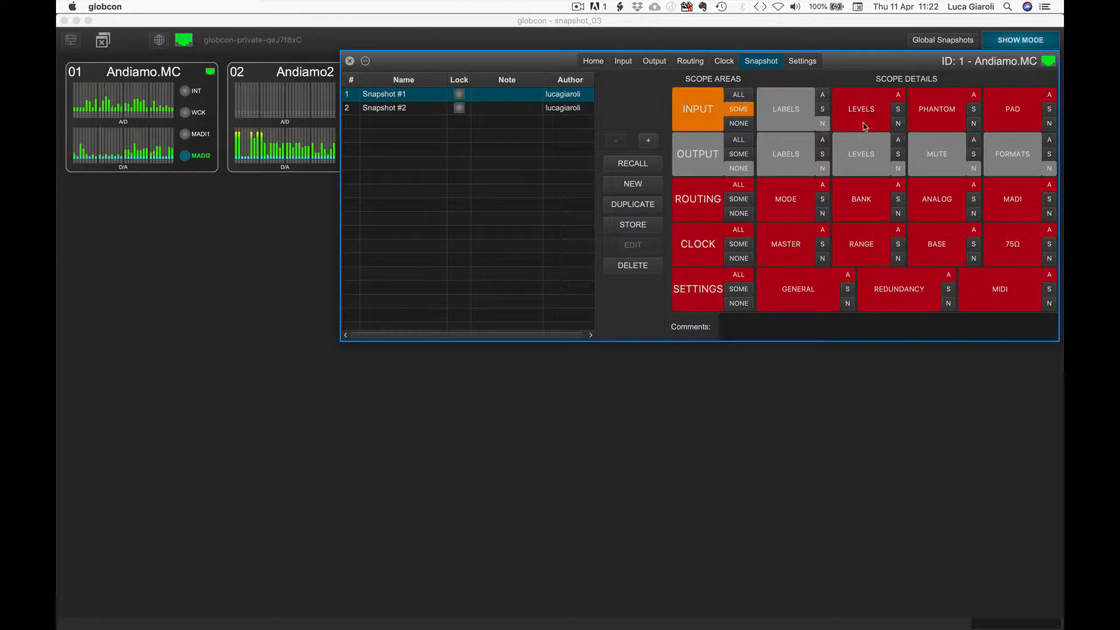
left_click(898, 124)
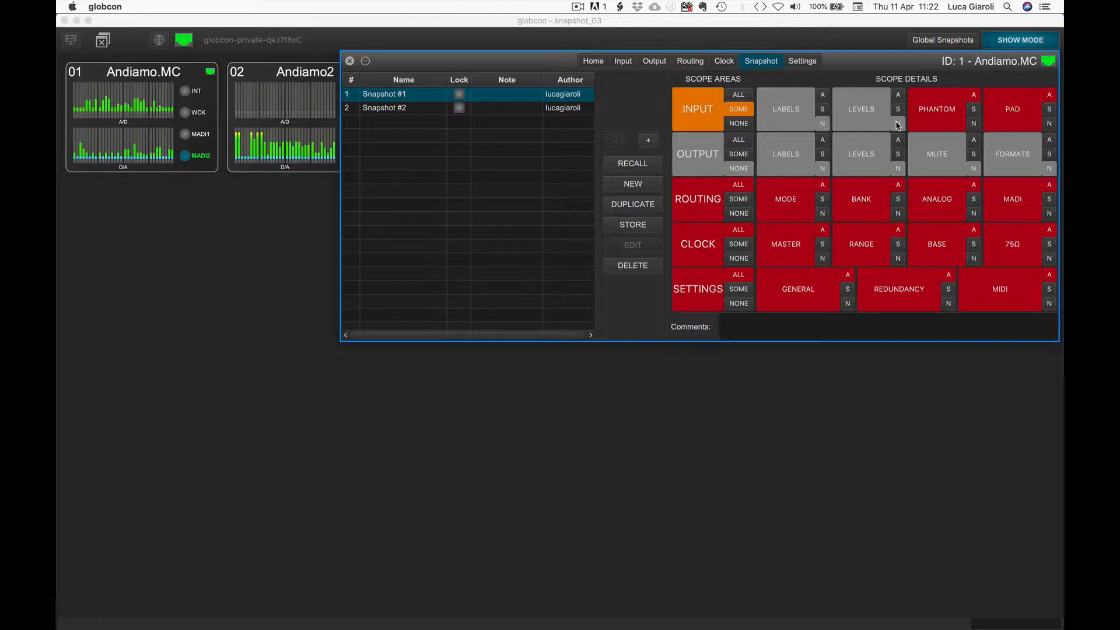
left_click(789, 109)
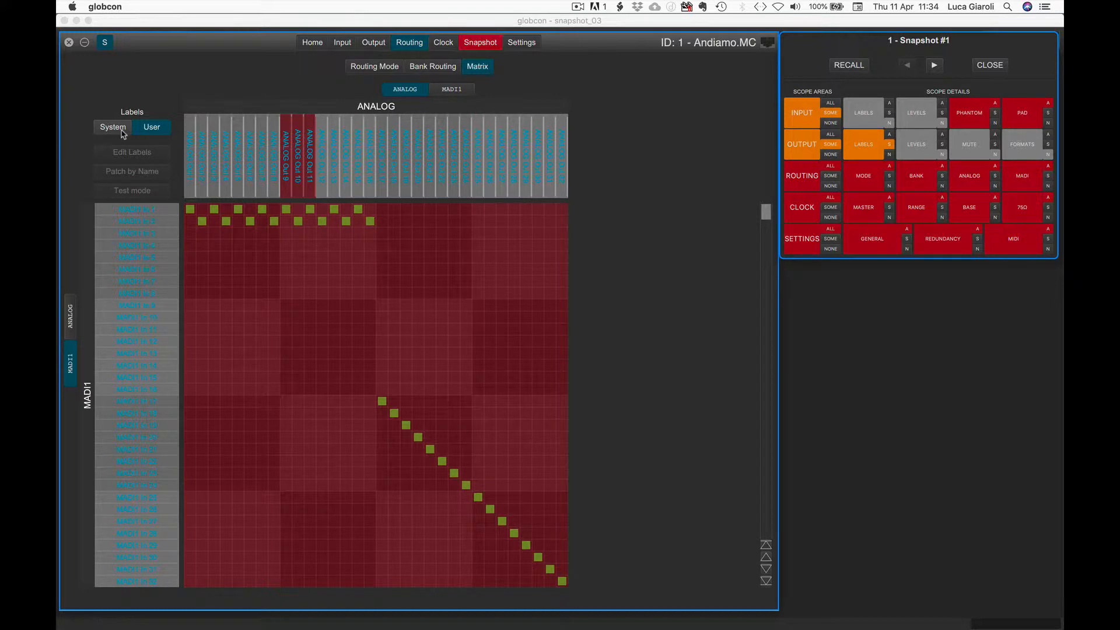
Step: Exclude the crosspoints and labels of the diagonal range from MADI1 In 9 to 24 and Analog Out 9 to 24 from the snapshot scope
left_click_drag(285, 303, 465, 489)
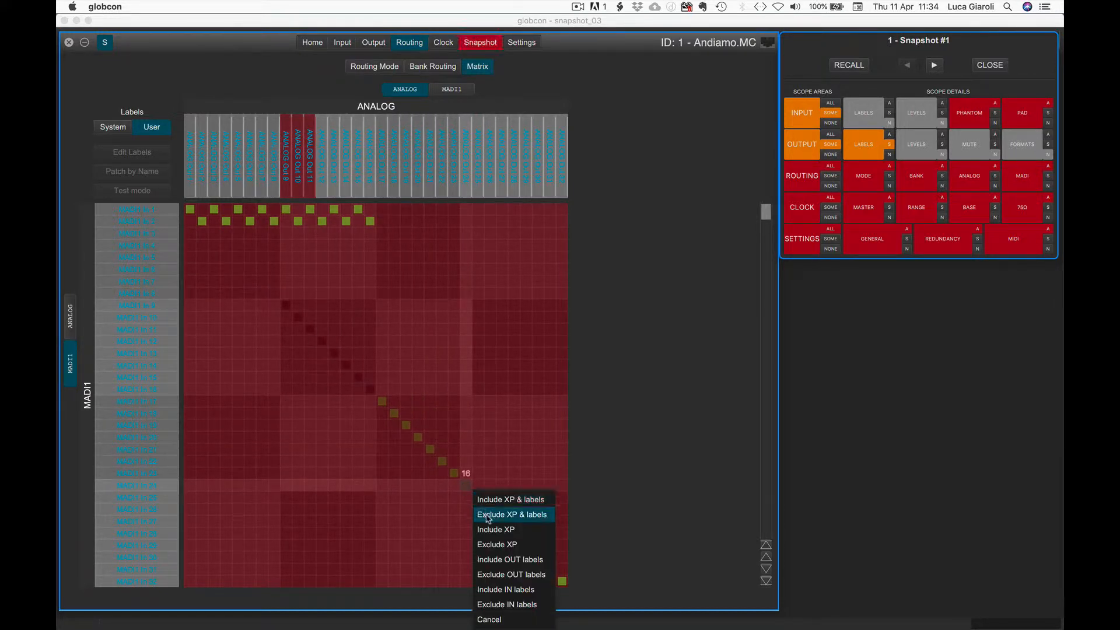
left_click(512, 515)
left_click_drag(286, 306, 374, 394)
left_click(396, 405)
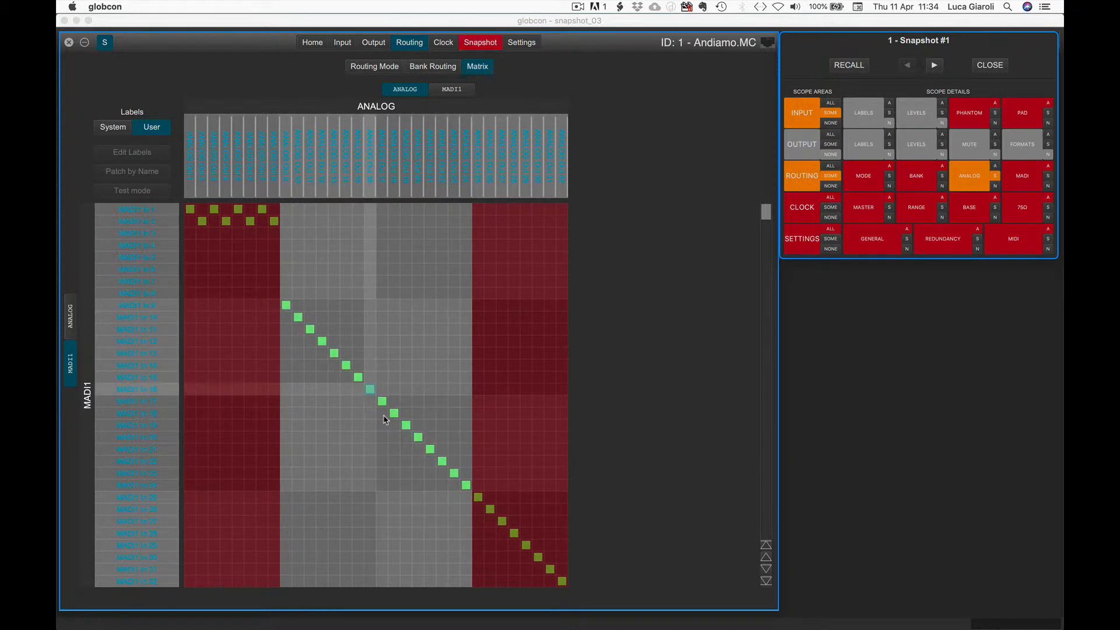
Step: Toggle the snapshot scope of individual matrix crosspoints on the diagonal at Analog Out 11, 8, 4 and 6
left_click(310, 329)
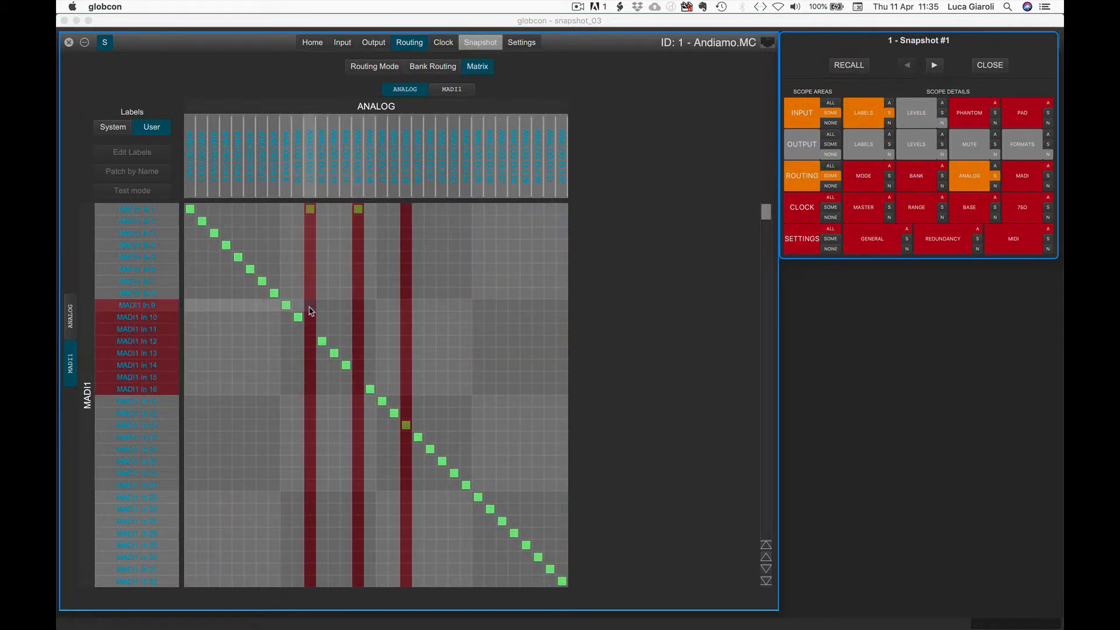
left_click(274, 293)
left_click(226, 245)
left_click(250, 269)
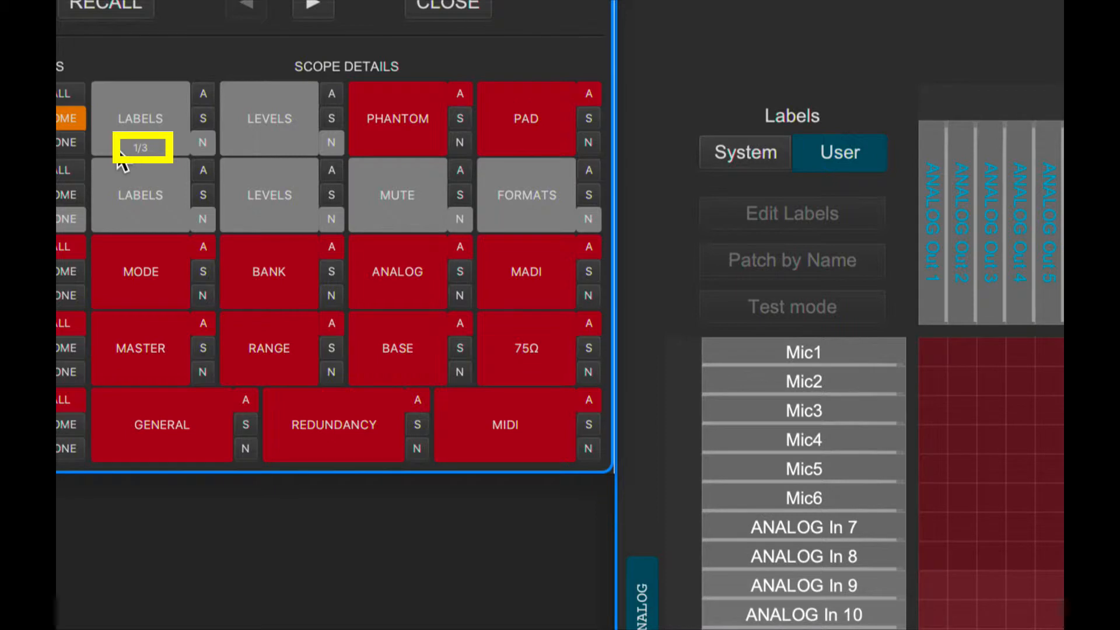
Step: Include all input labels in the Snapshot #1 scope and check them across the analog matrix, MADI1 matrix and analog fader views
left_click(120, 153)
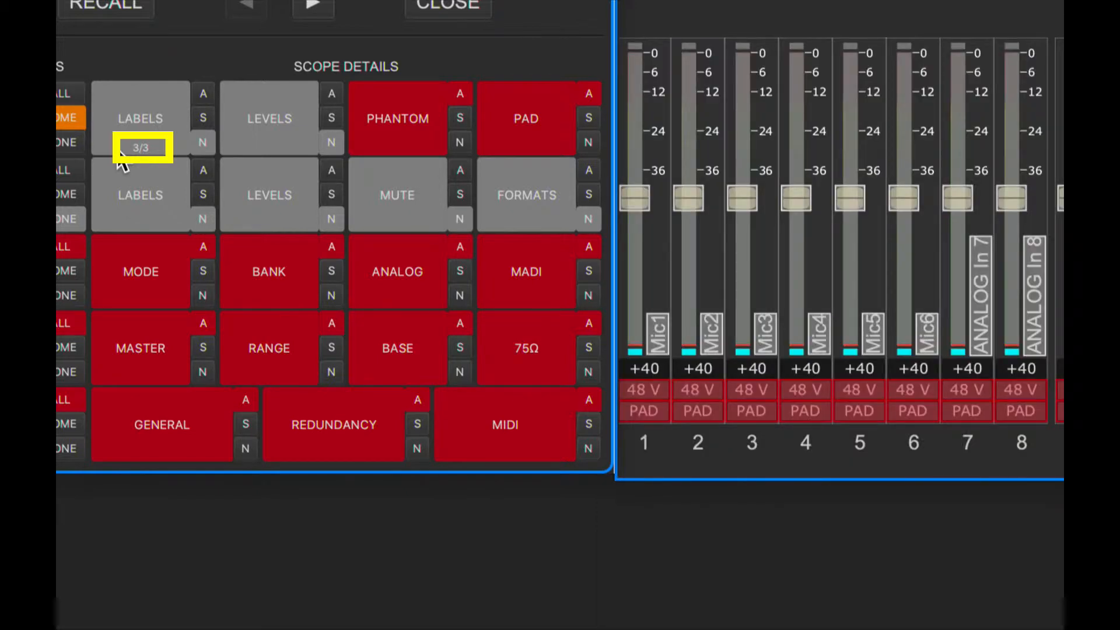
left_click(120, 154)
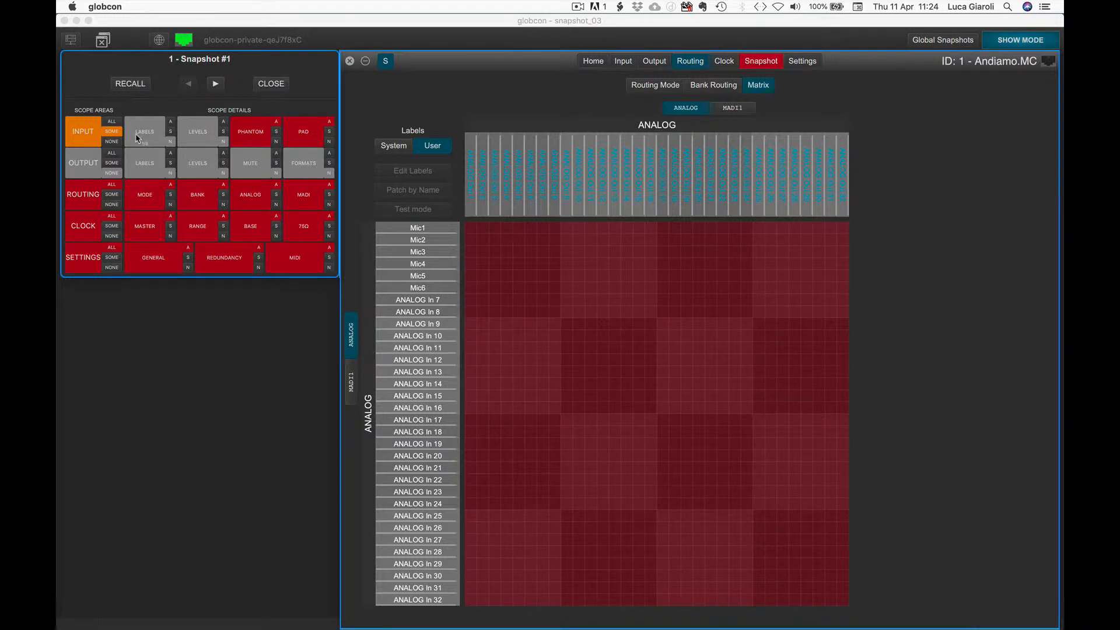
left_click(171, 122)
left_click(170, 122)
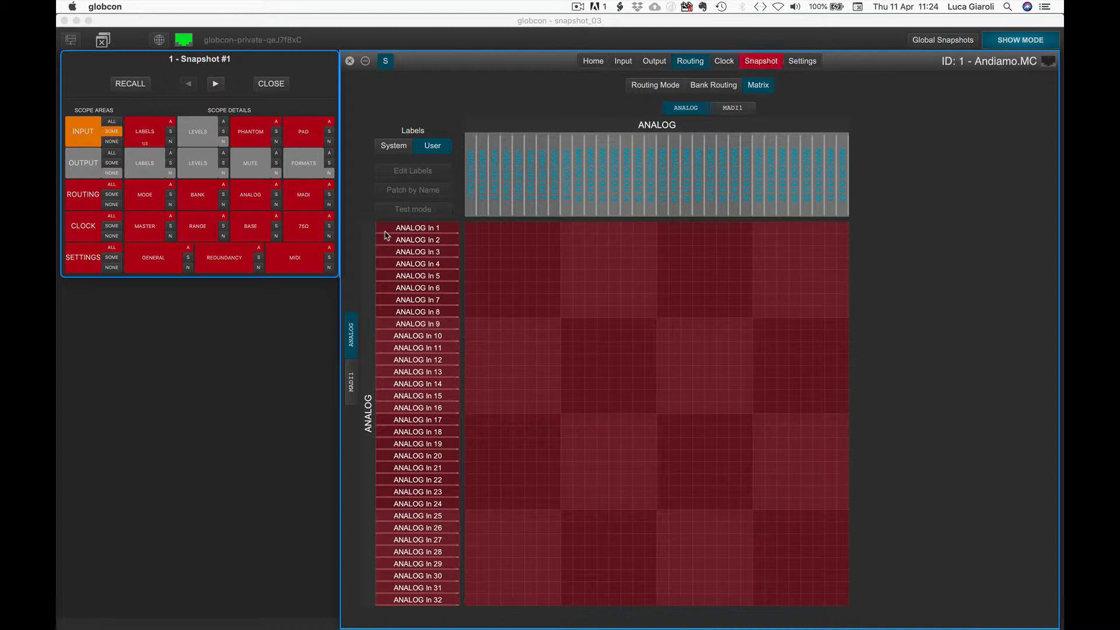
left_click(145, 134)
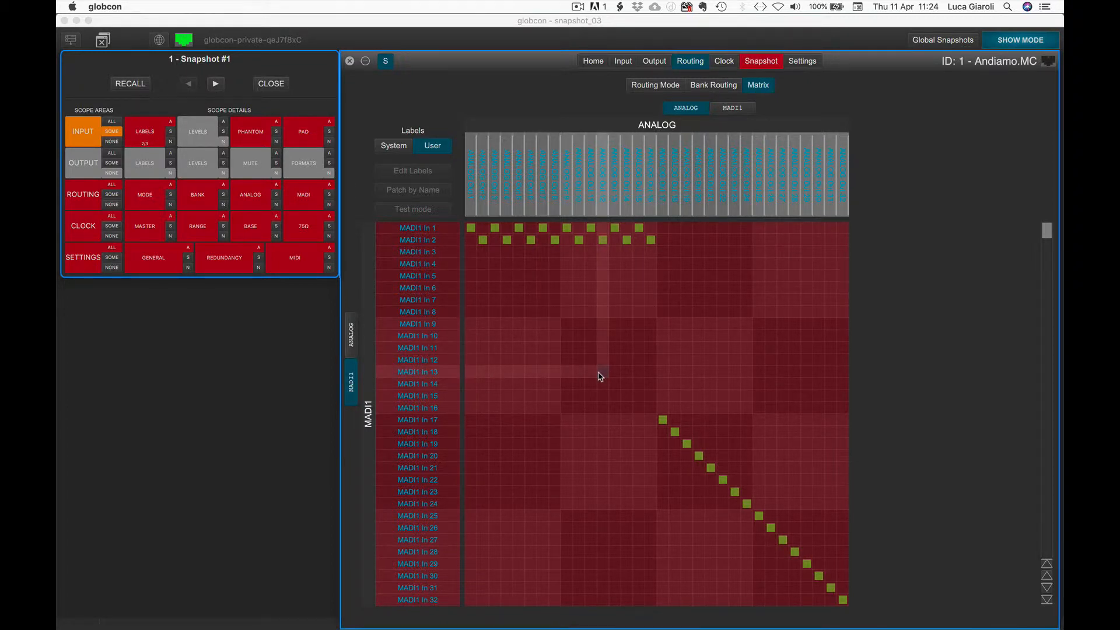
scroll(601, 377, "down", 5)
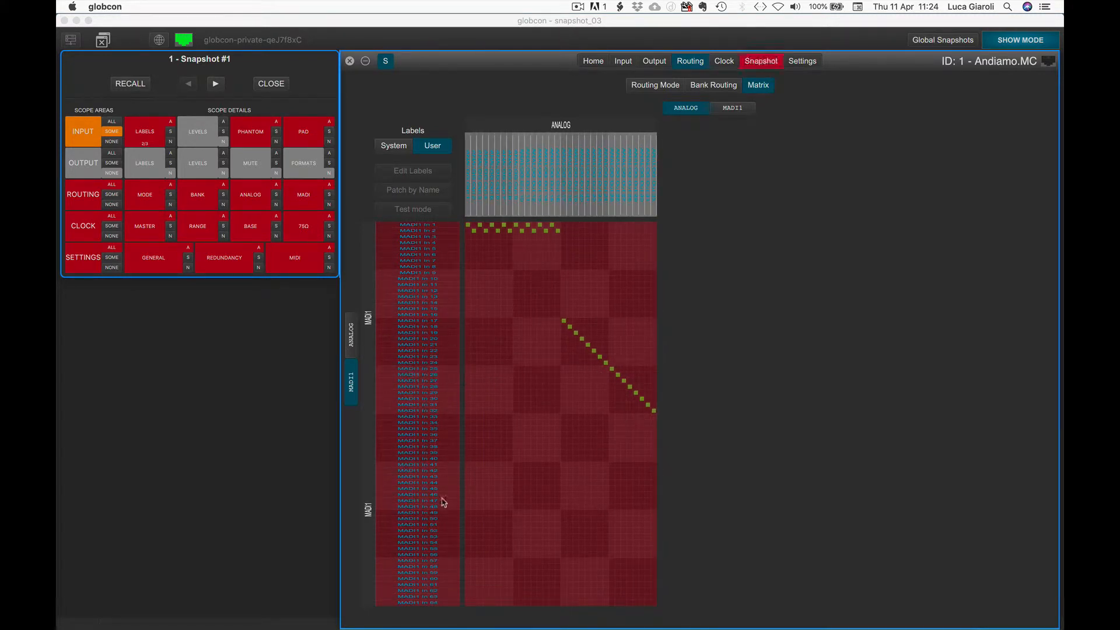
left_click(144, 141)
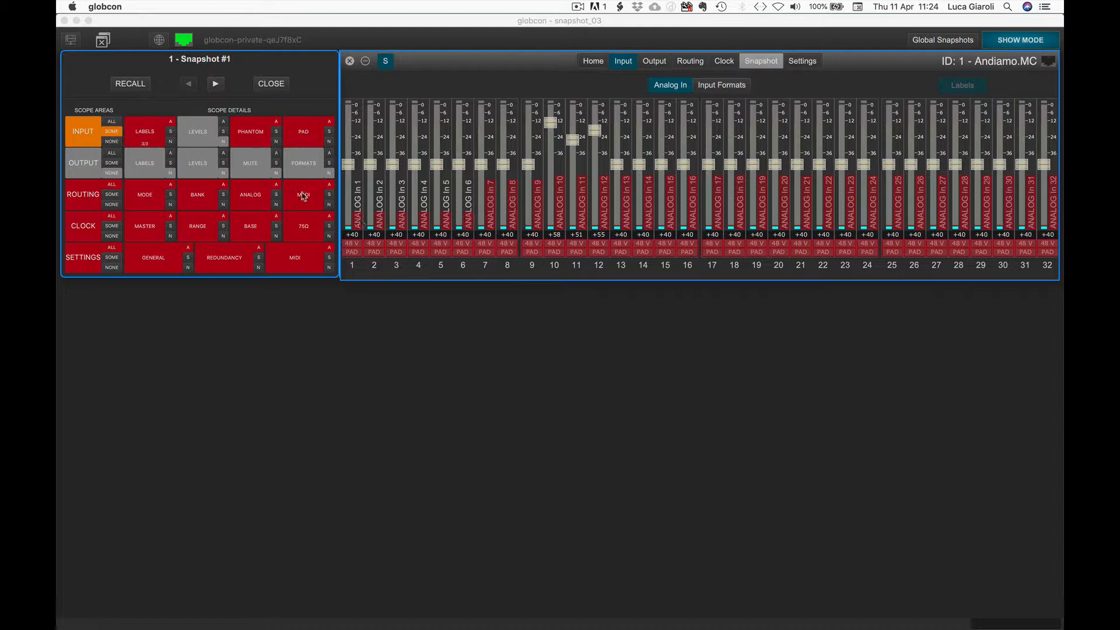
left_click(150, 135)
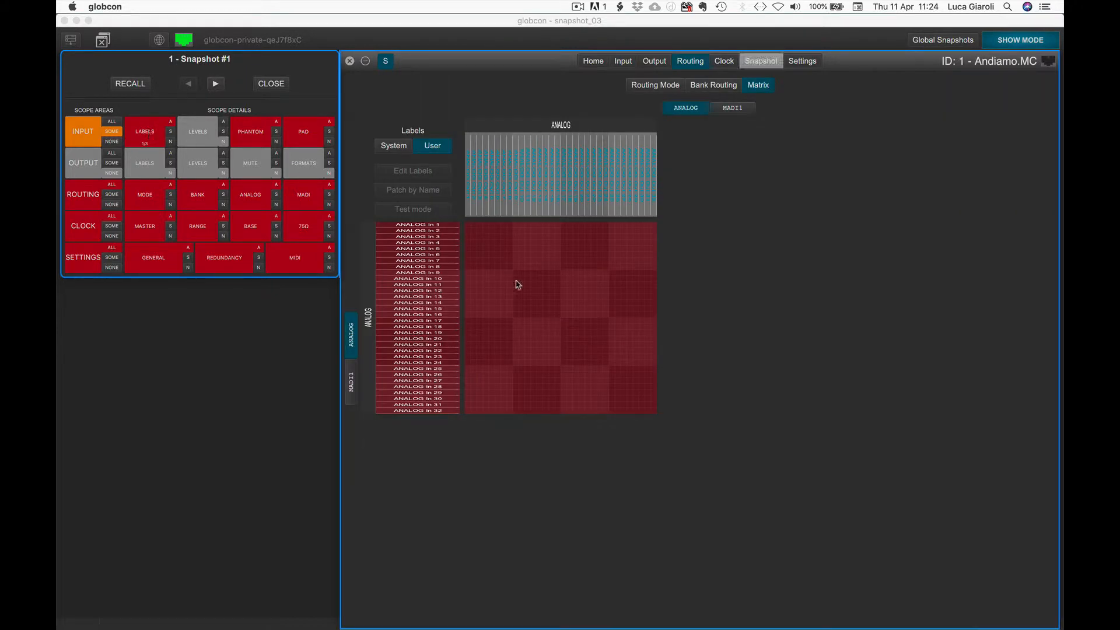
Step: Exclude the individual labels of analog inputs 3 to 9 from the snapshot scope and include analog input 4 again
left_click(412, 267)
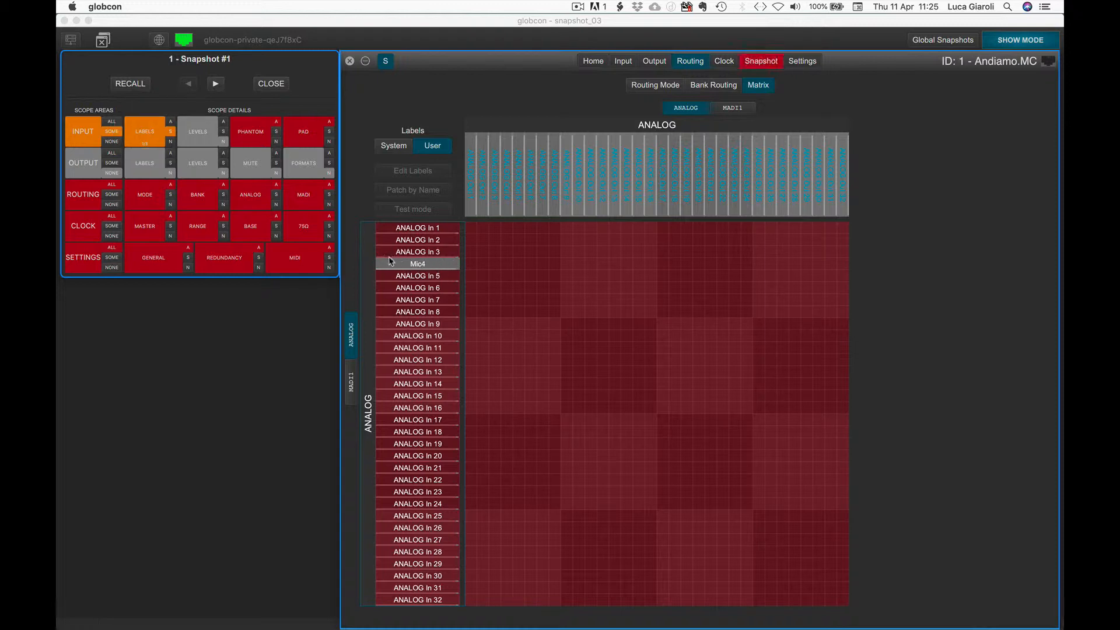
left_click(447, 282)
left_click(447, 288)
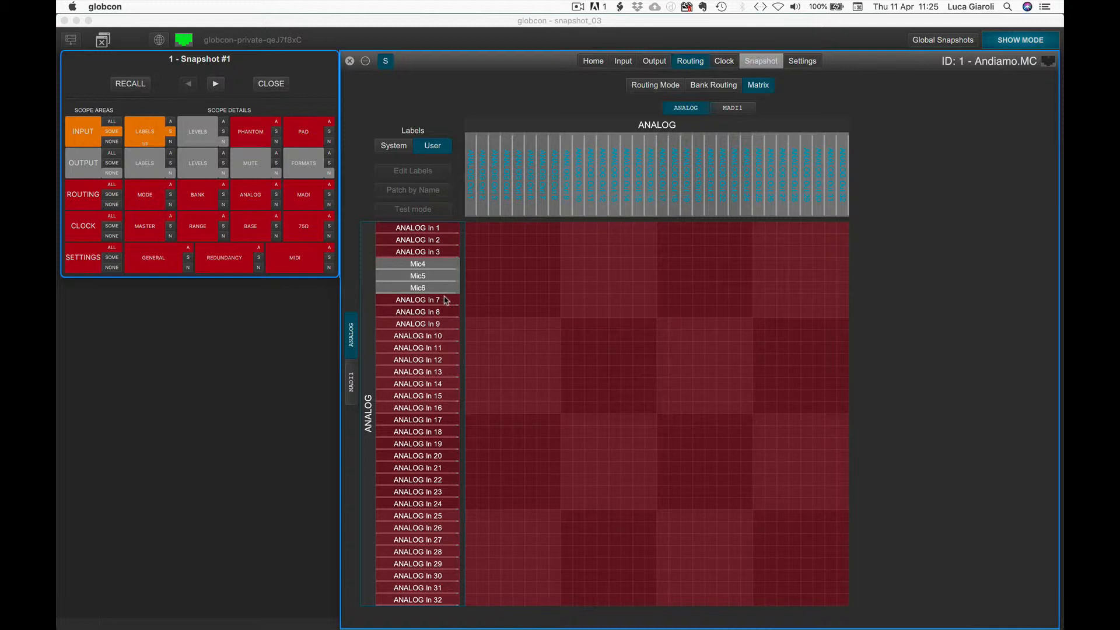
left_click(446, 299)
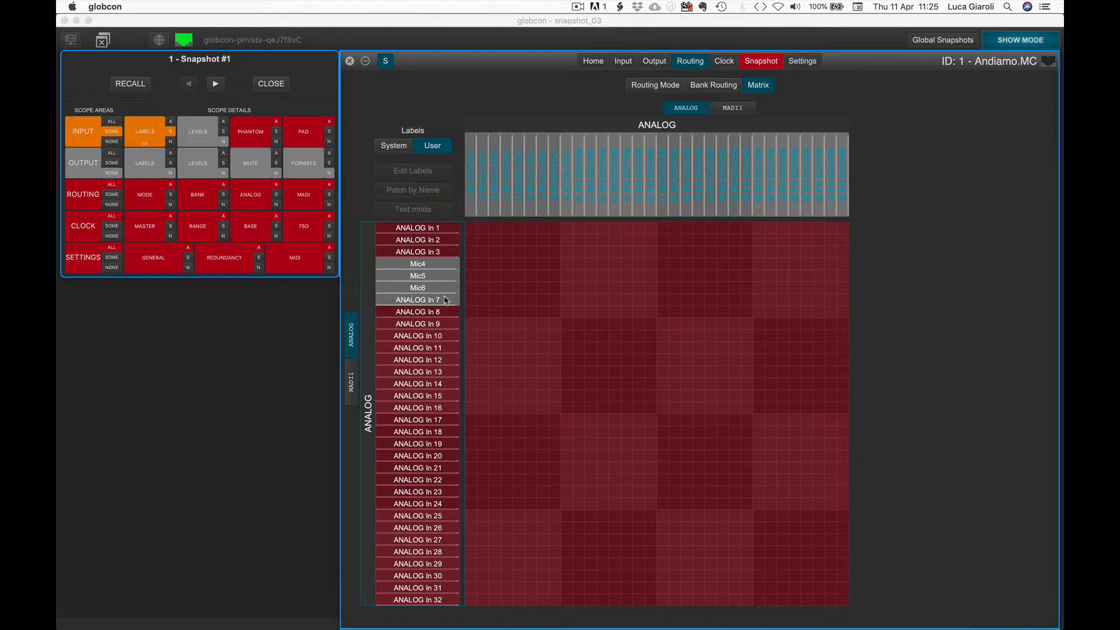
left_click(446, 315)
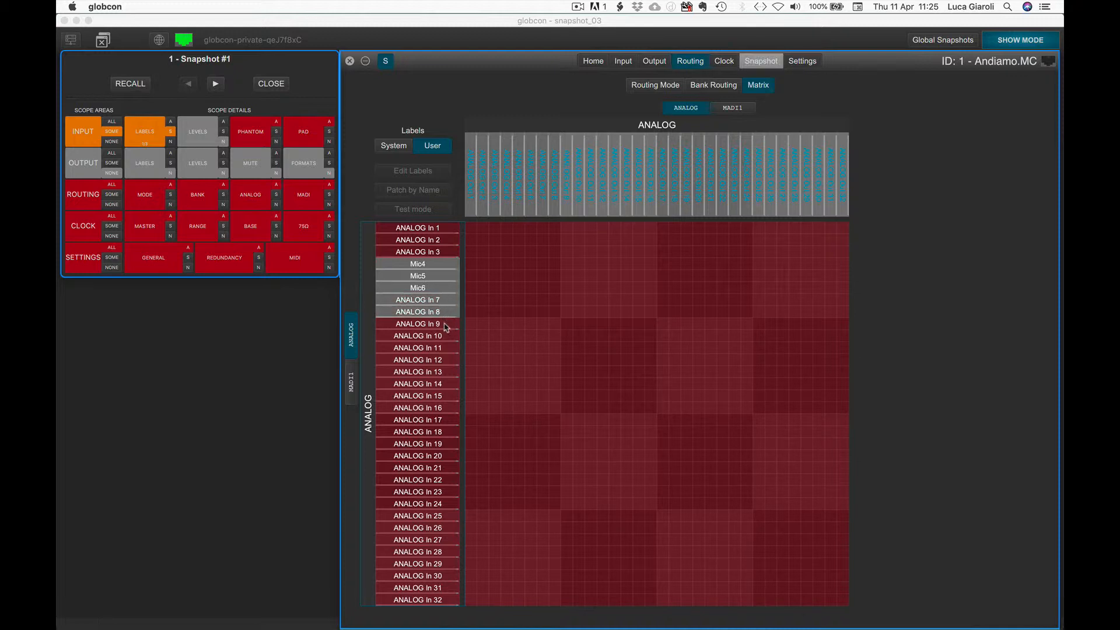
left_click(445, 326)
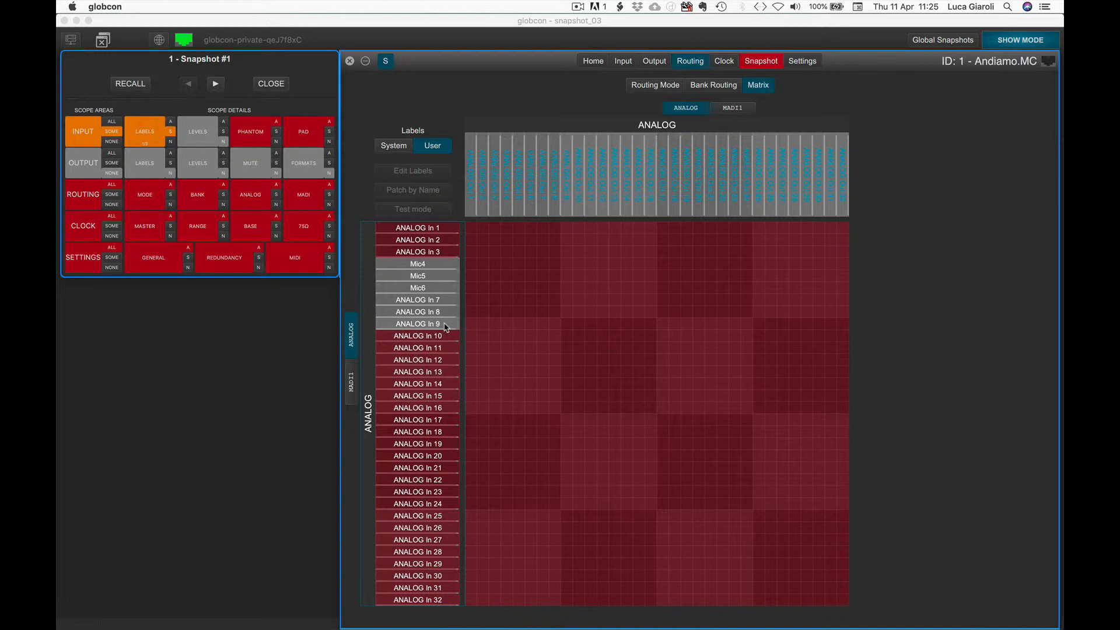
left_click(446, 252)
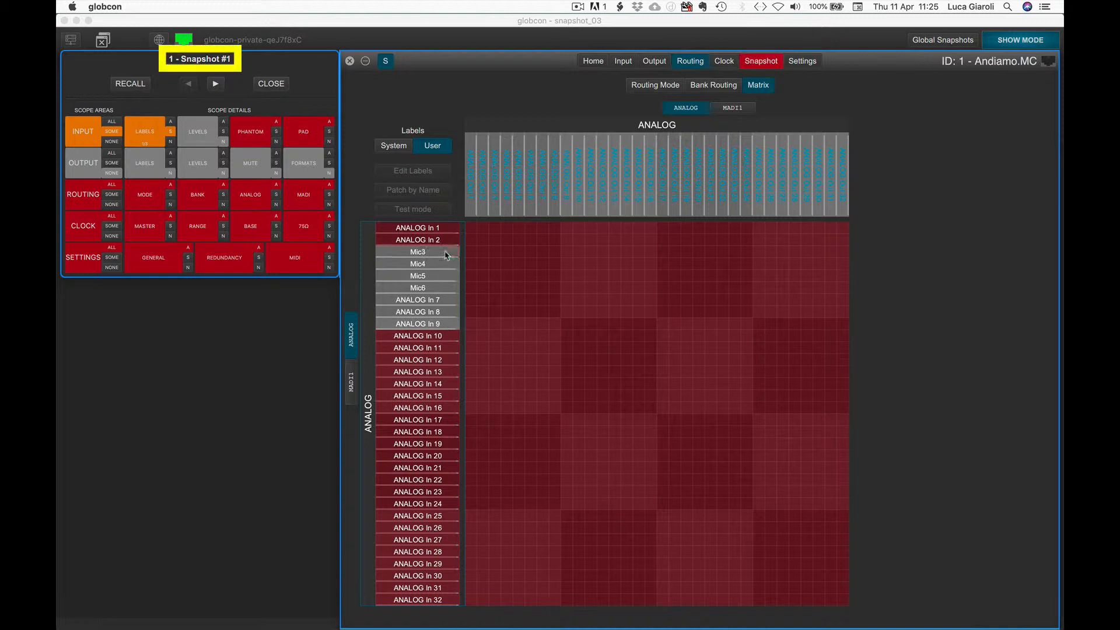
left_click(399, 266)
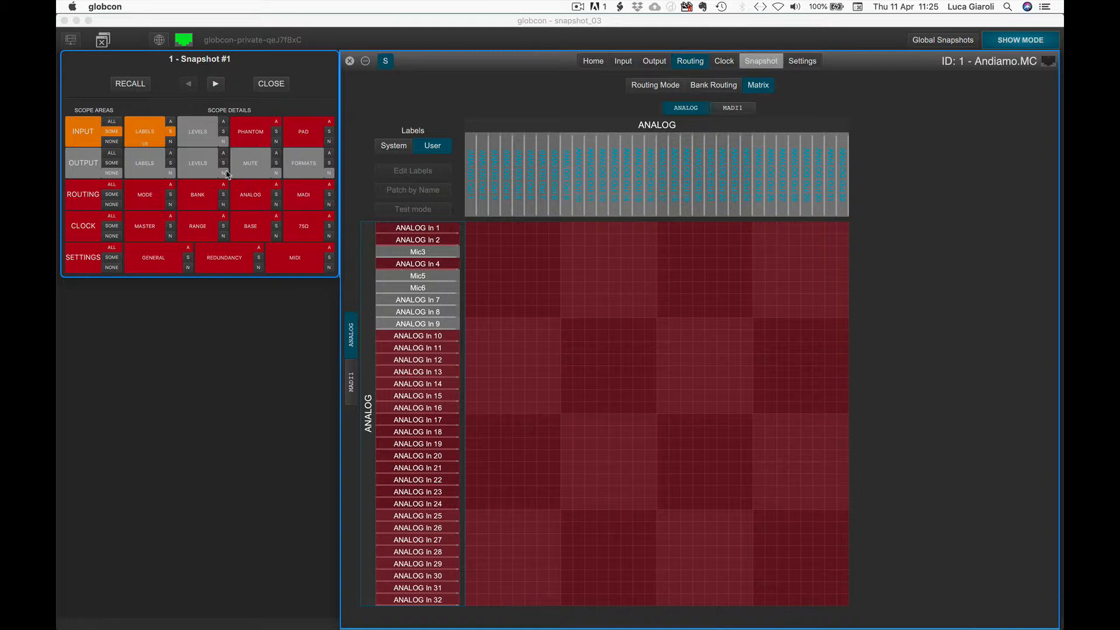
Step: Reset the input labels scope to all and exclude the whole group of analog input labels at once
left_click(171, 142)
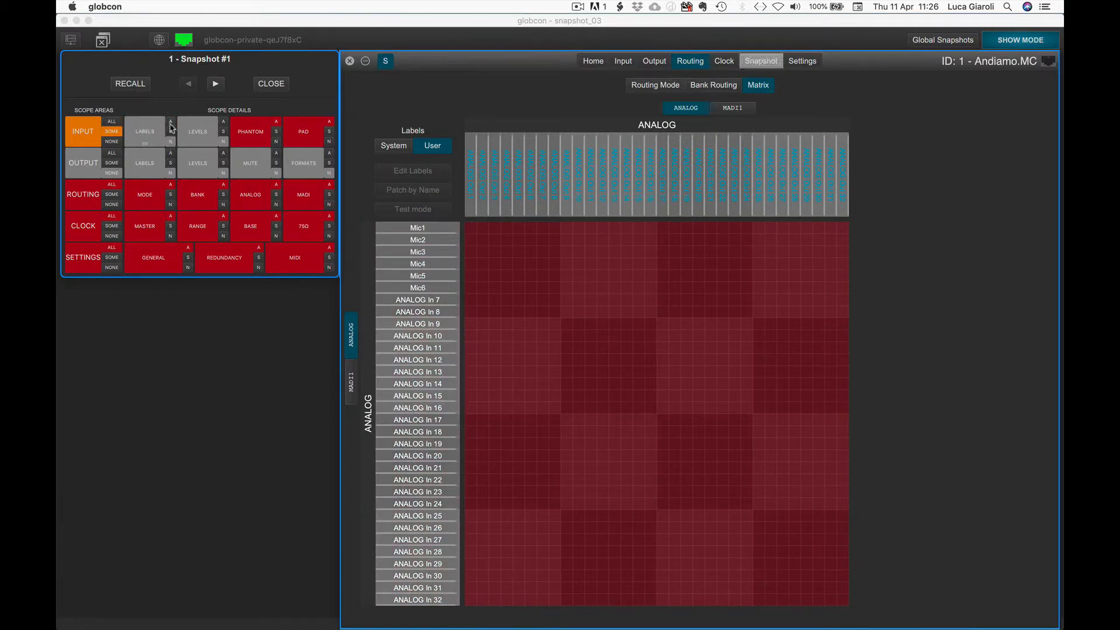
left_click(171, 124)
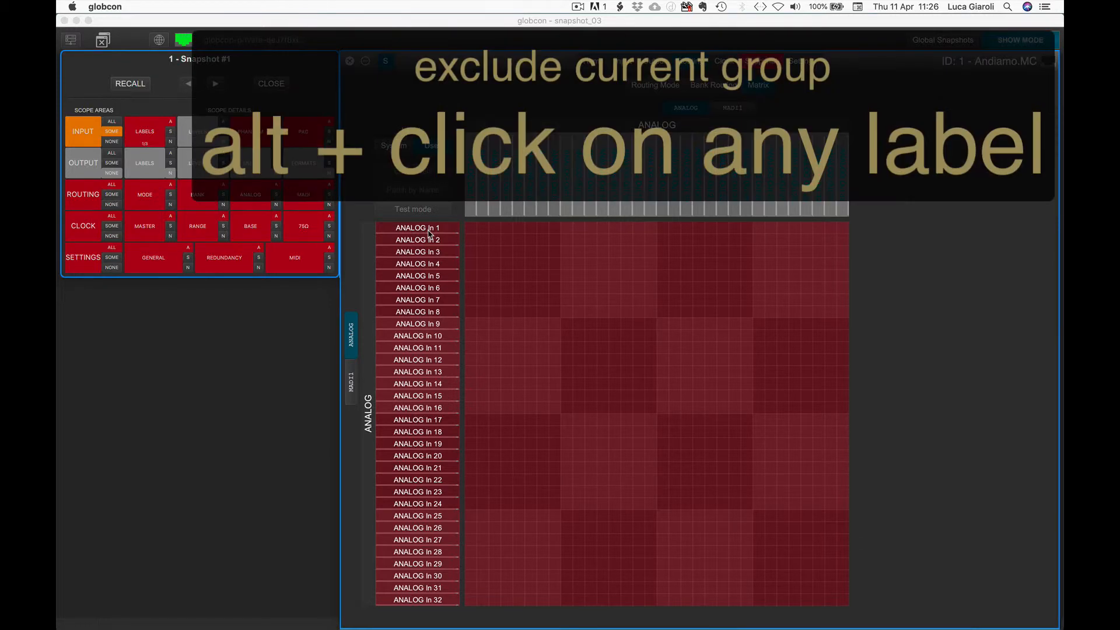
left_click(429, 234, "alt")
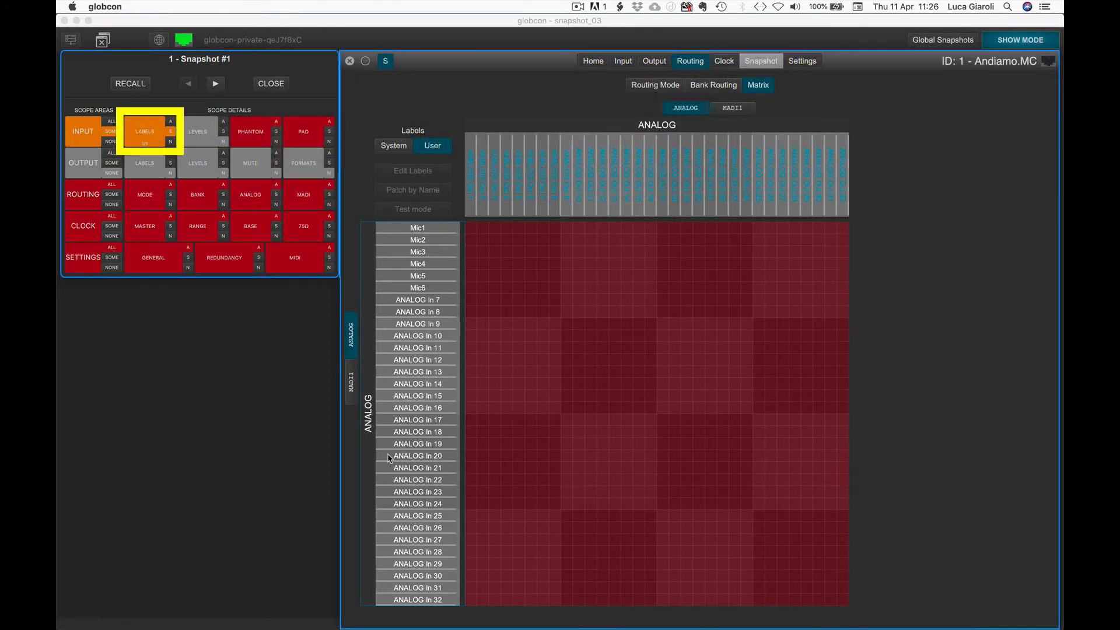
Step: Exclude the whole group of MADI1 input labels from the snapshot scope and return to the analog inputs
left_click(351, 382)
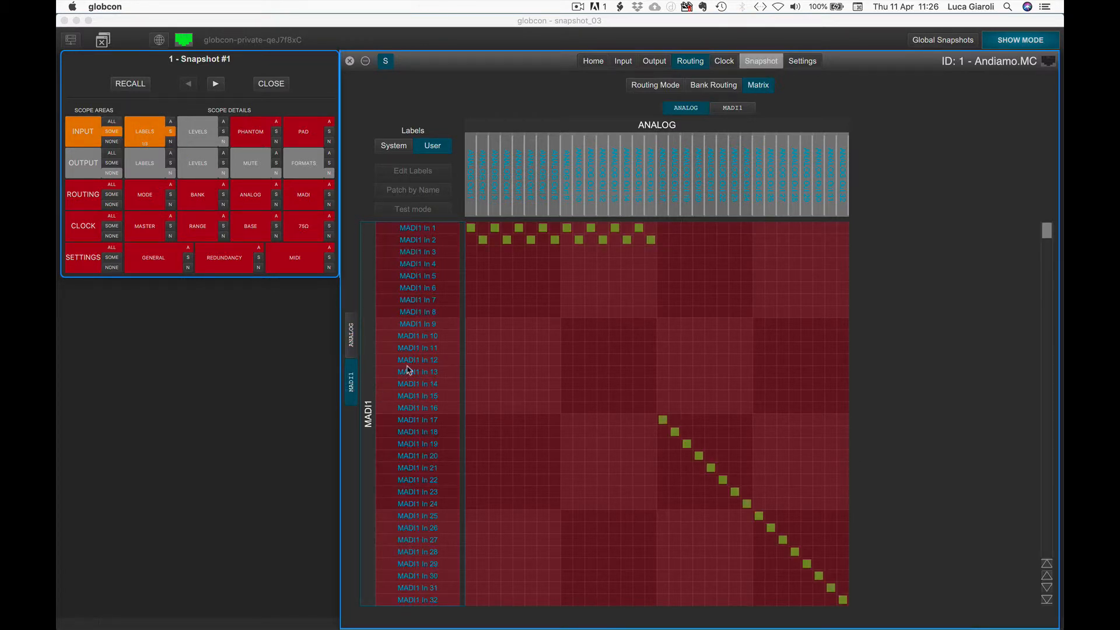
scroll(408, 374, "down", 10)
scroll(407, 370, "down", 1)
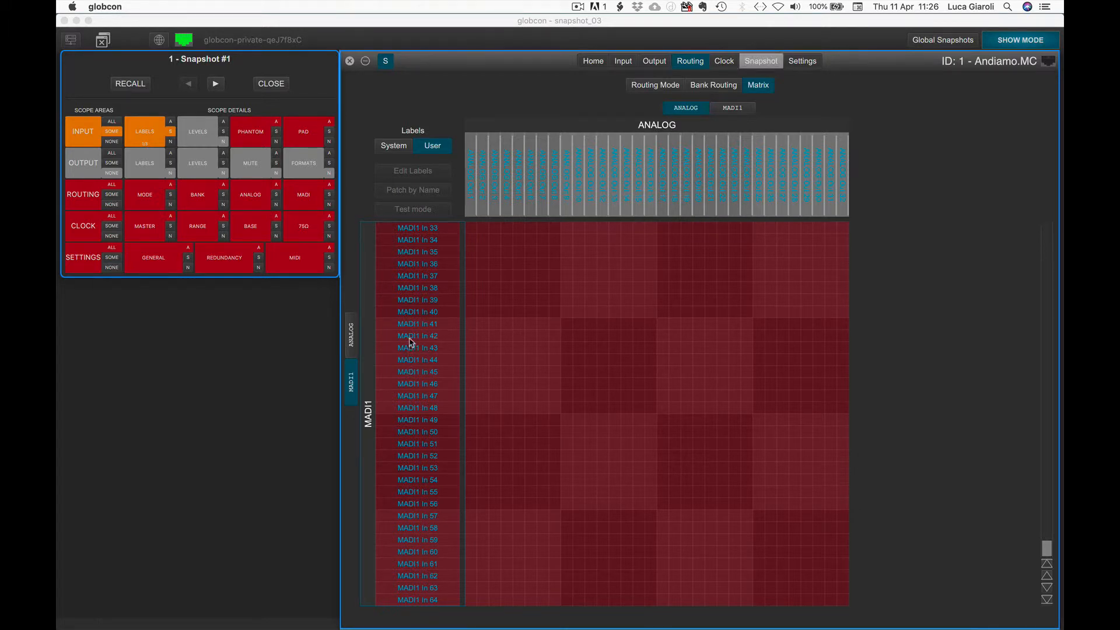
left_click(409, 341)
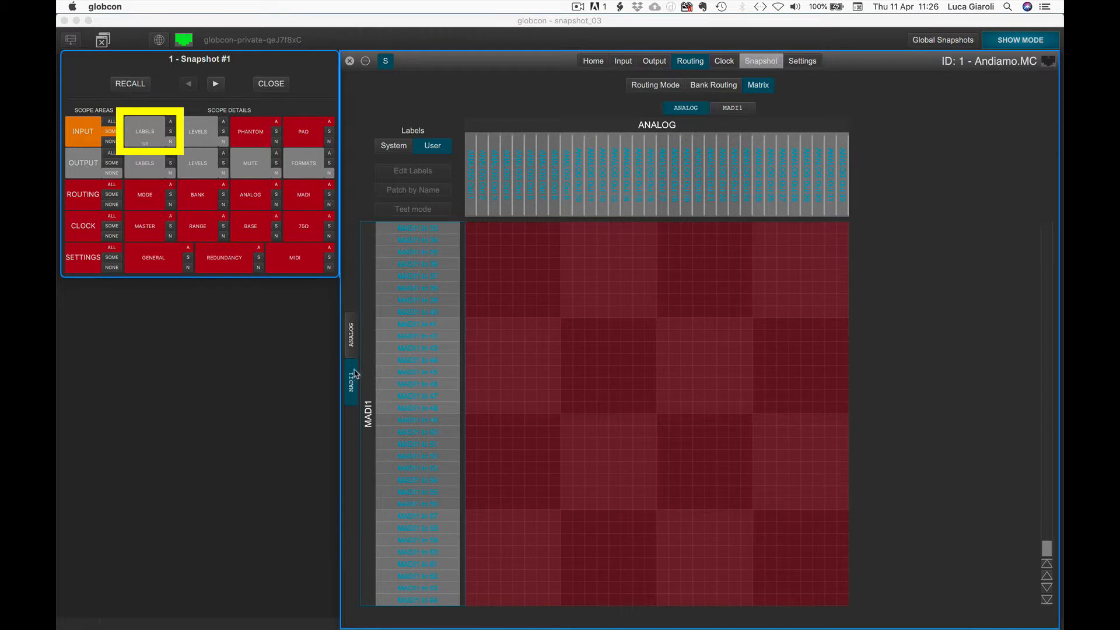
left_click(352, 340)
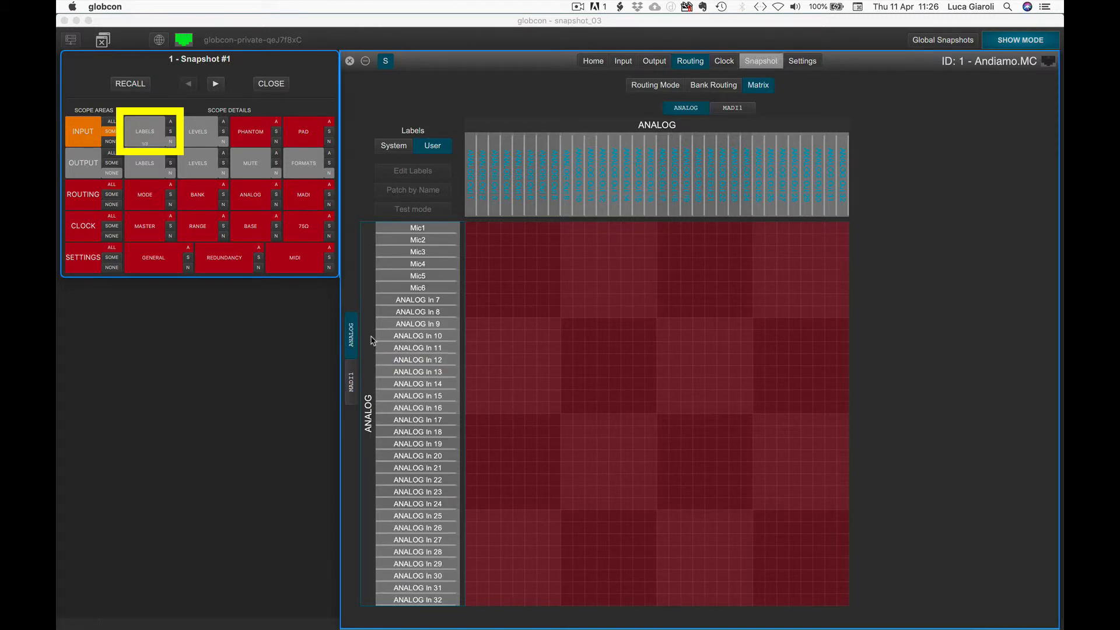
Step: Include the individual labels of analog inputs 10 to 13 in the snapshot scope from the analog input fader view
left_click(154, 141)
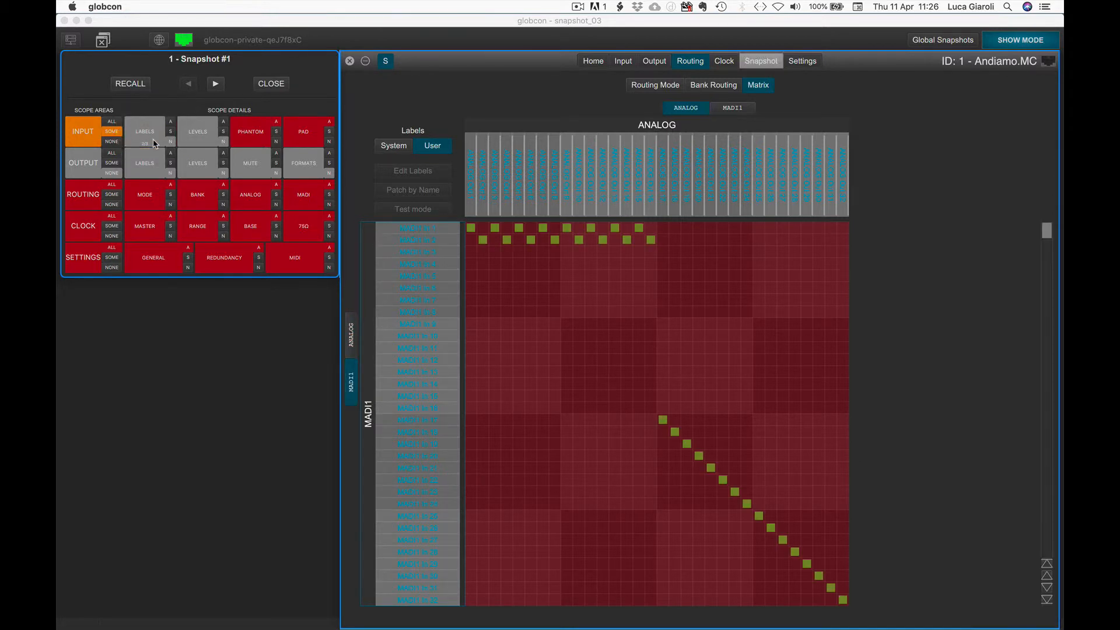
left_click(154, 143)
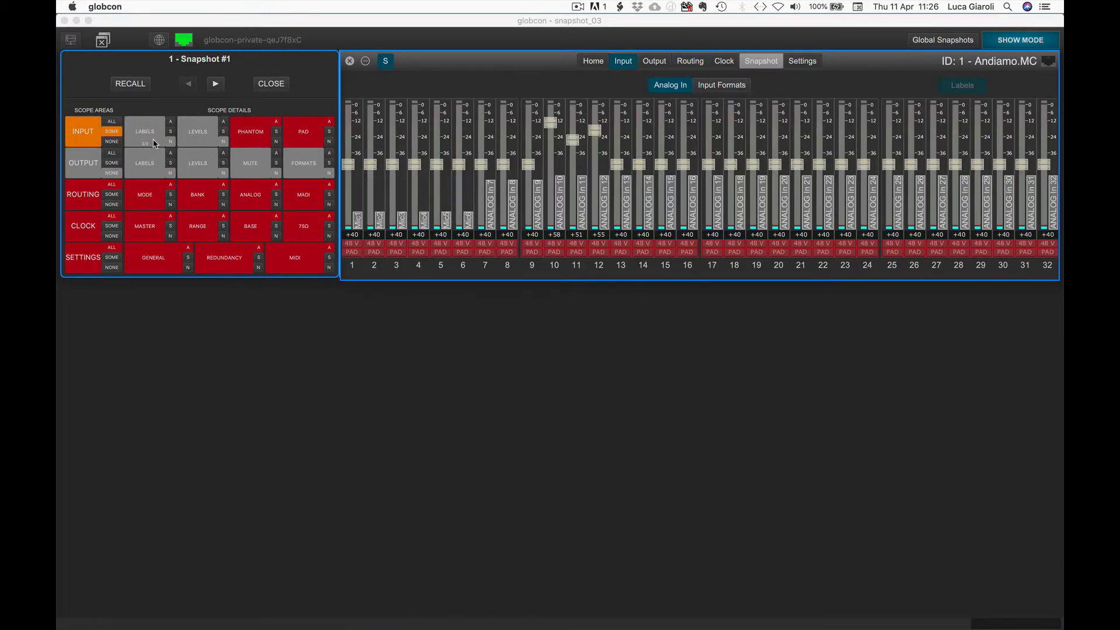
left_click(562, 206)
left_click(582, 205)
left_click(605, 207)
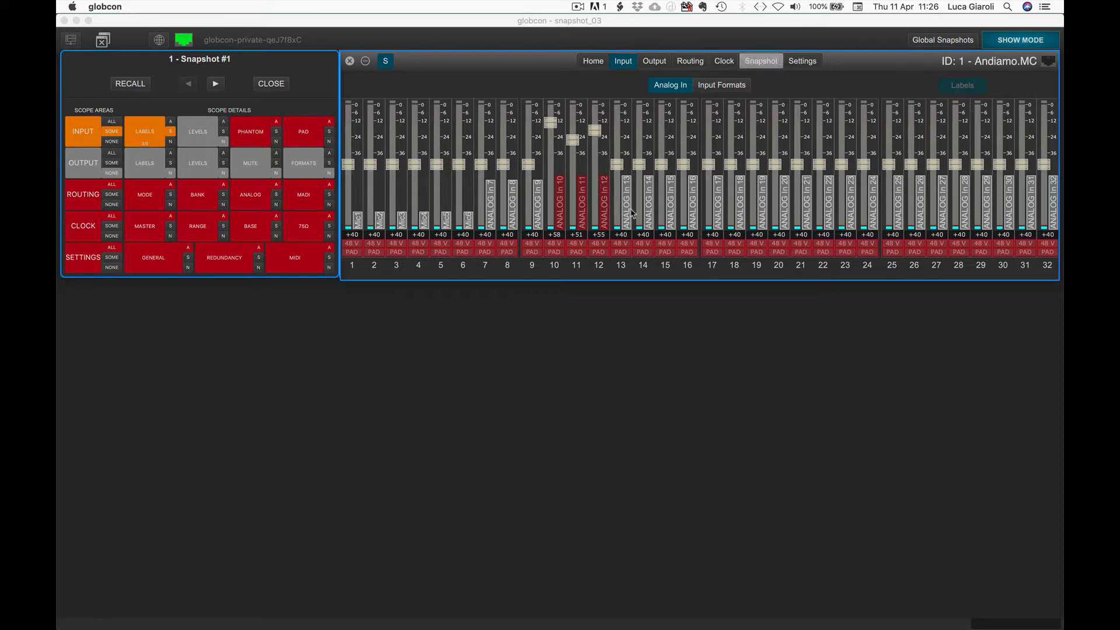
left_click(630, 213)
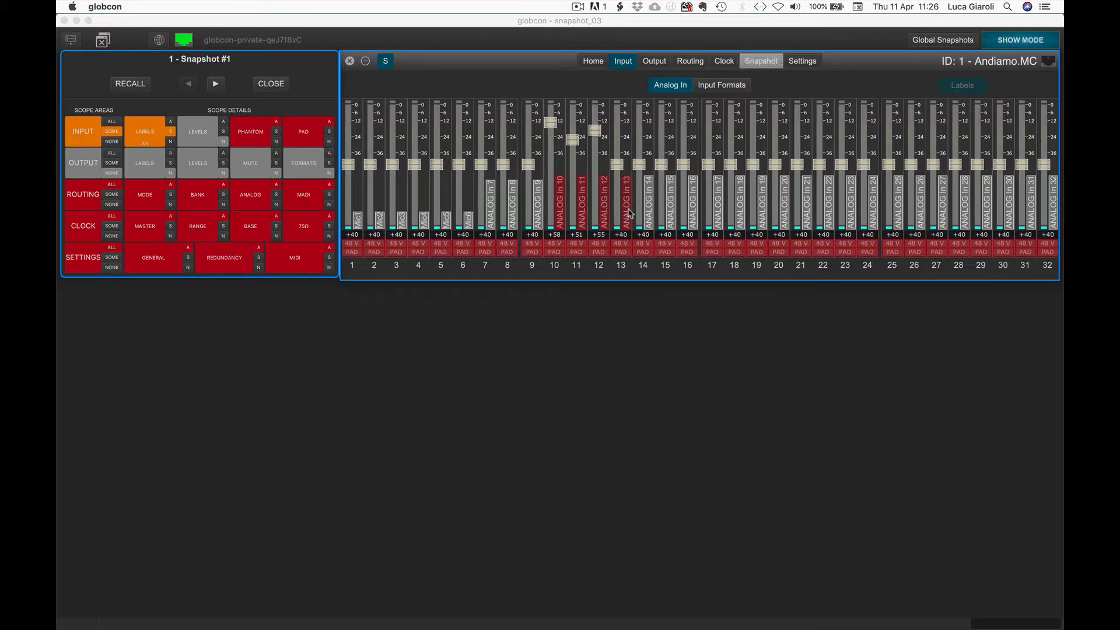
Step: Include the whole group of analog input labels in the fader view and exclude the whole group again
left_click(491, 194, "alt")
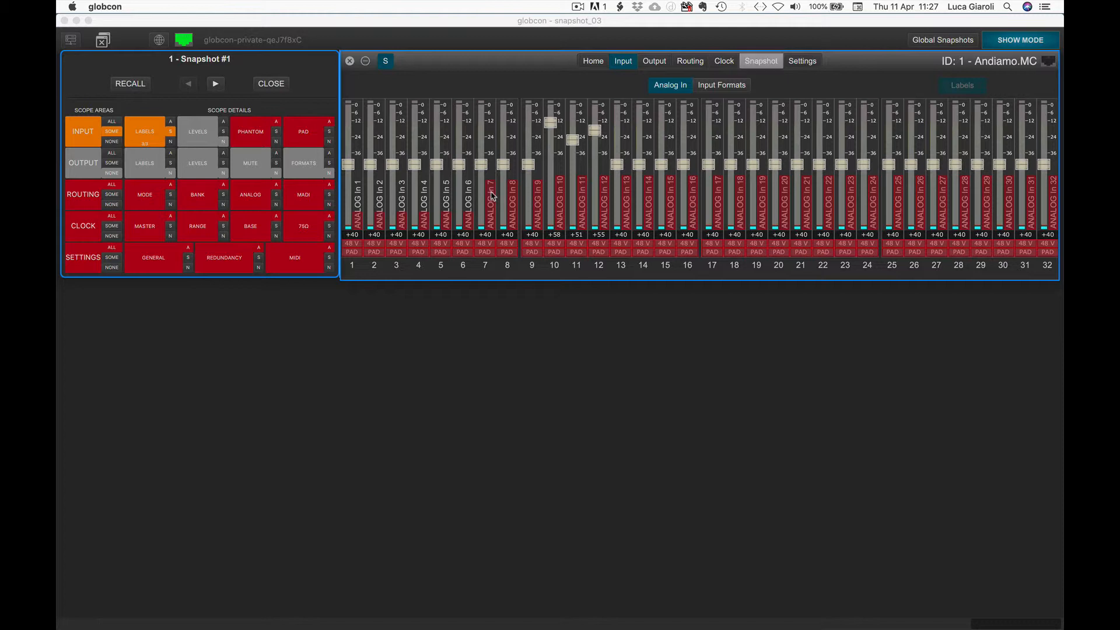
left_click(492, 196, "alt")
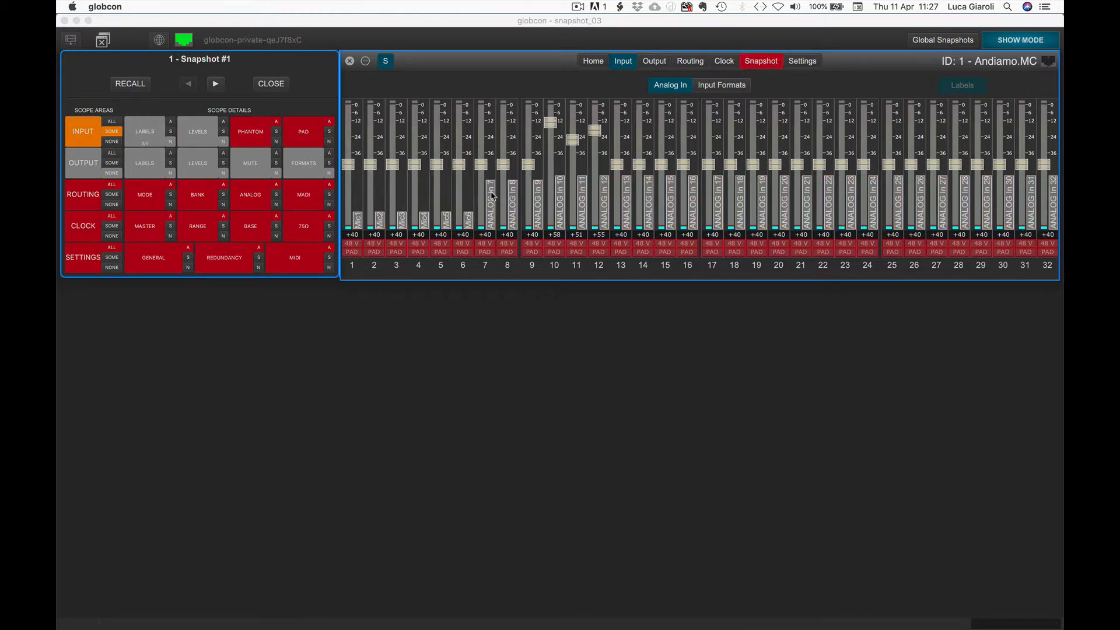
Step: Show the output labels in the analog output fader view and include the individual labels of analog outputs 9 to 11 in the snapshot scope
left_click(135, 164)
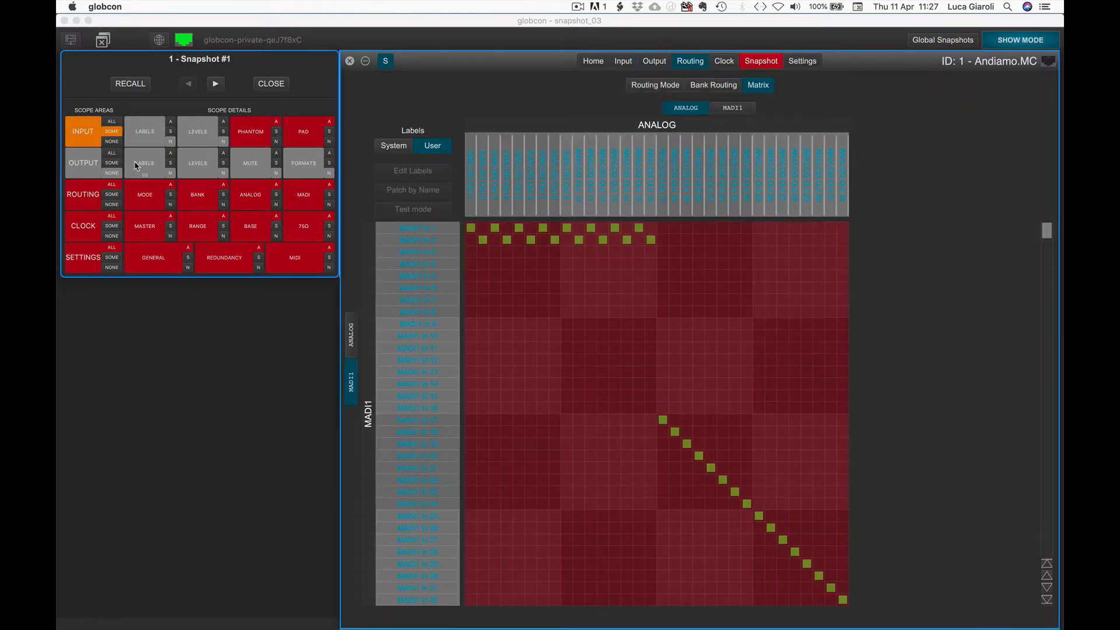
left_click(134, 161)
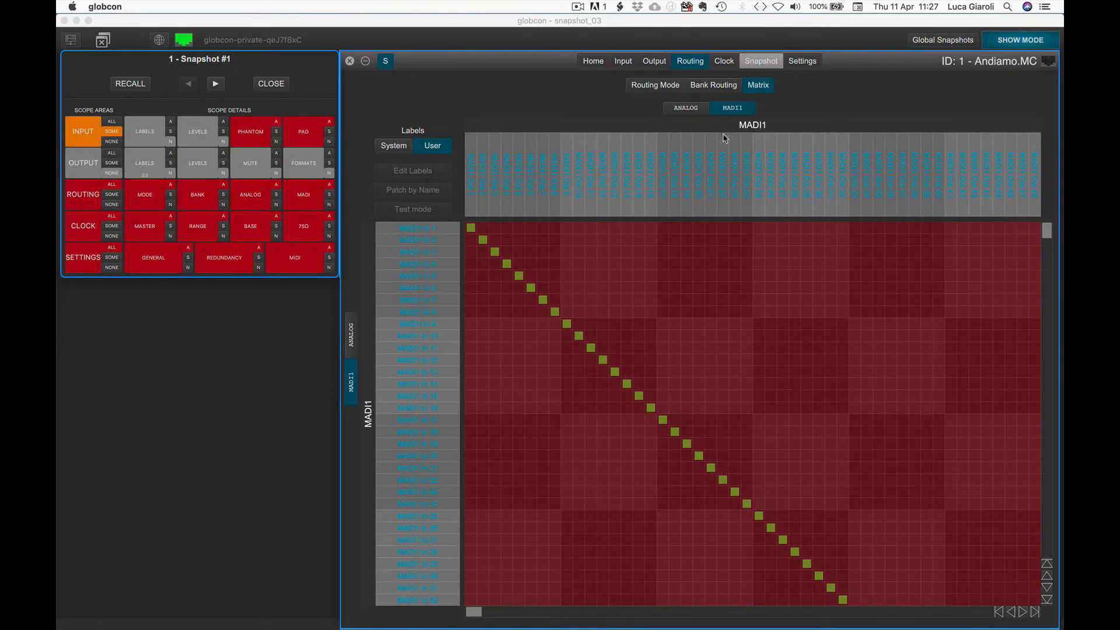
left_click(145, 170)
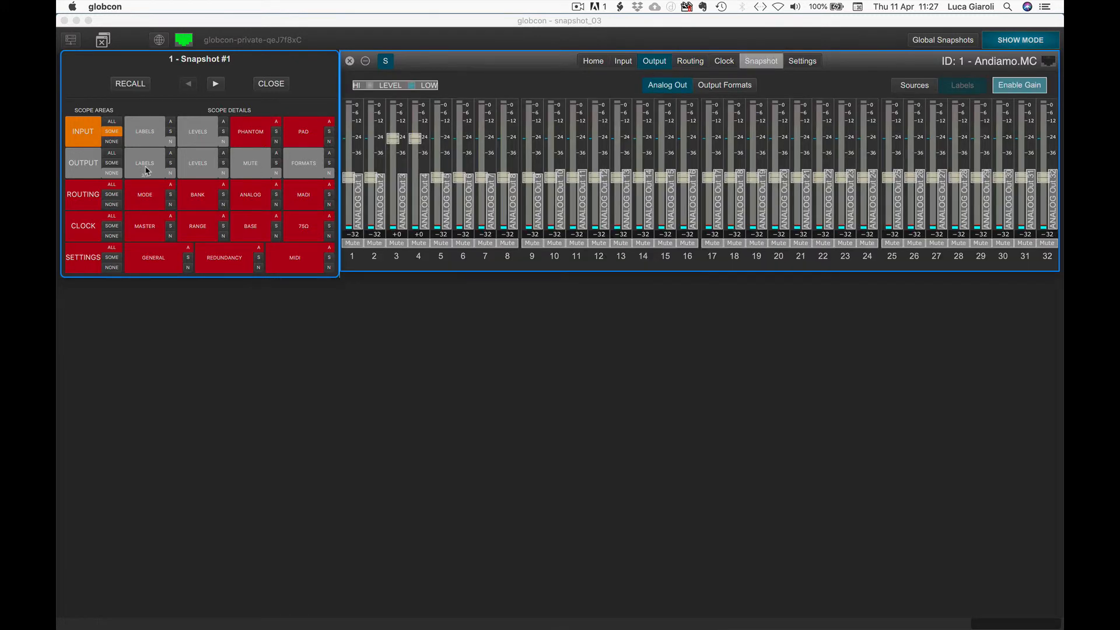
left_click(536, 204)
left_click(560, 205)
left_click(584, 208)
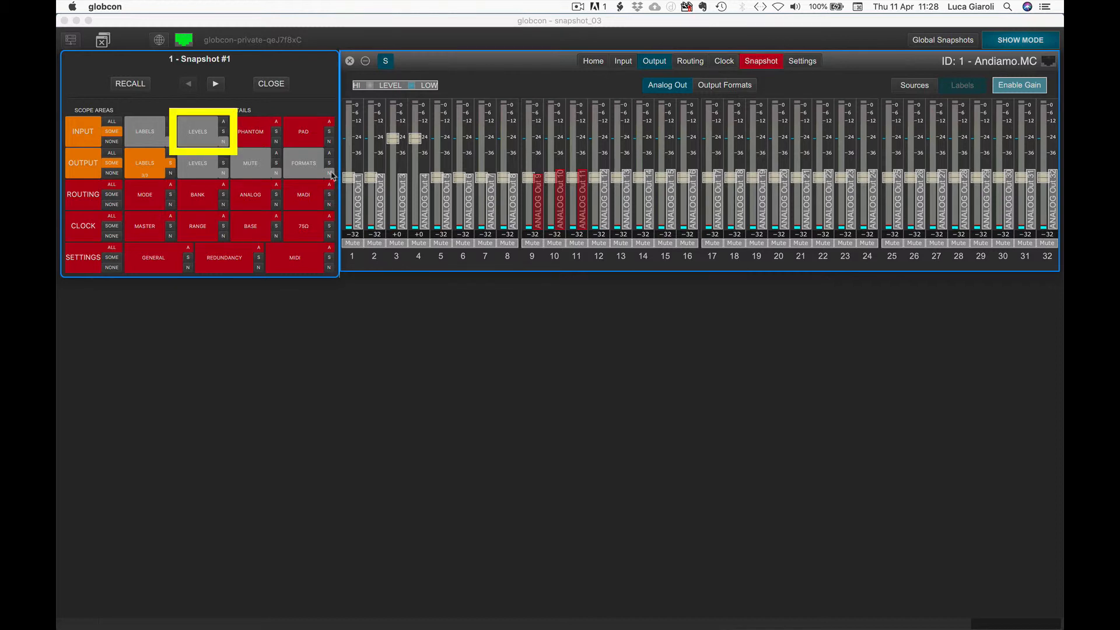
Step: Include the individual levels of analog inputs 10 to 13 in the snapshot scope from the analog input fader view
left_click(188, 136)
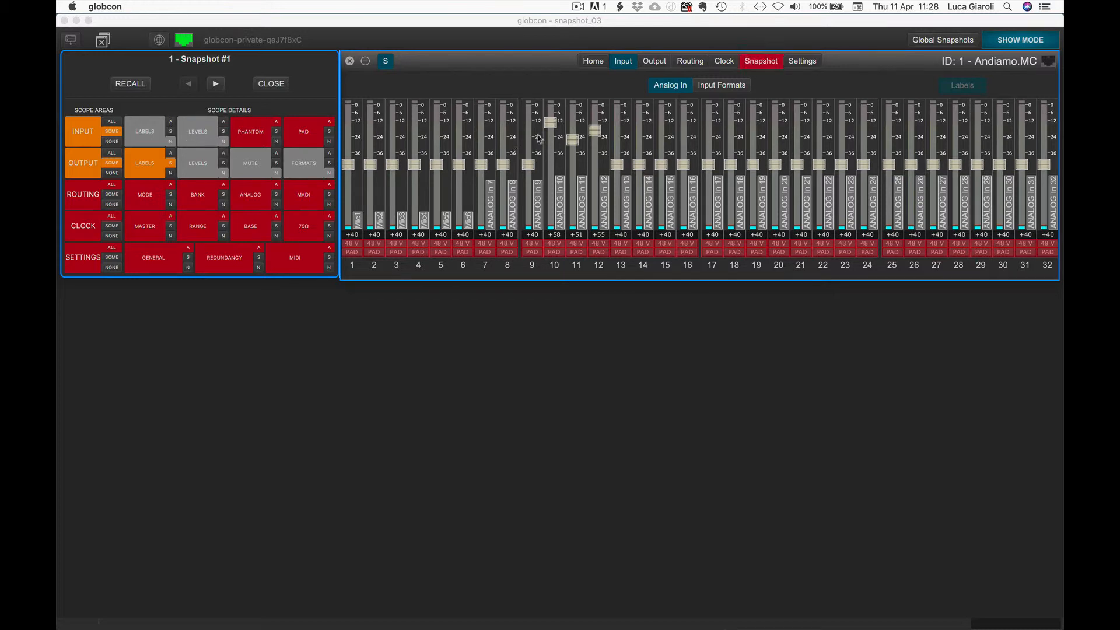
left_click_drag(550, 123, 550, 165)
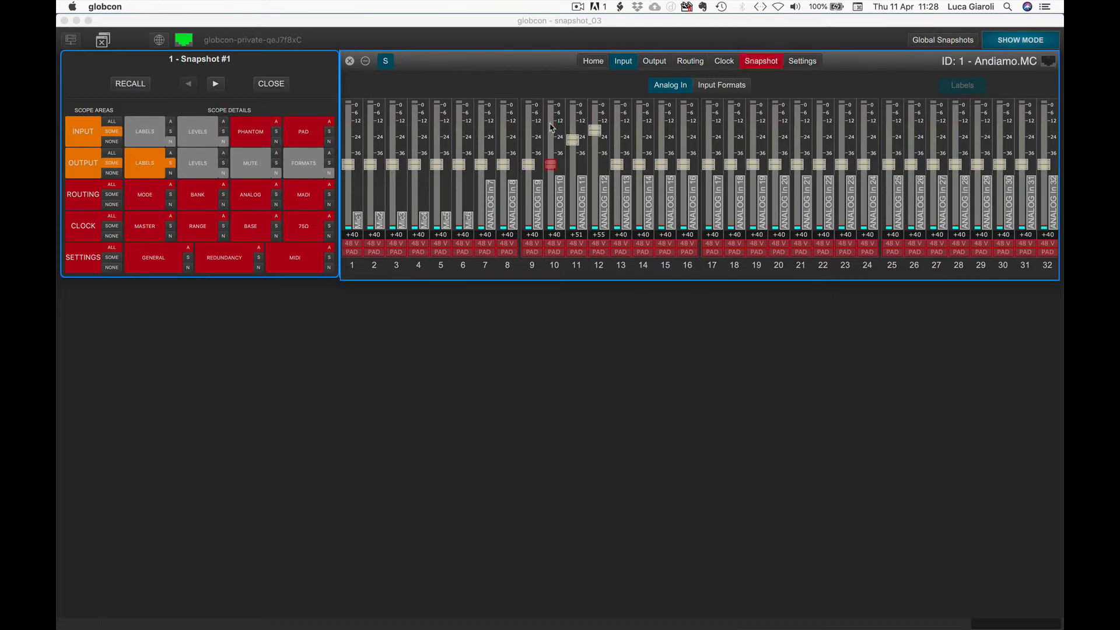
left_click(573, 143)
left_click(594, 134)
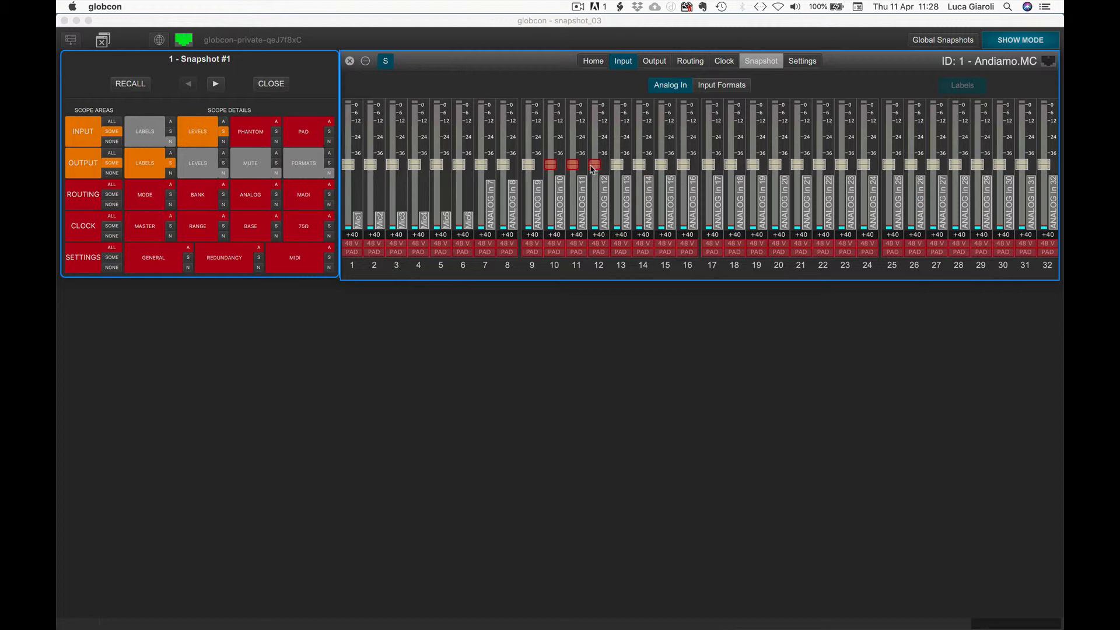
left_click(618, 166)
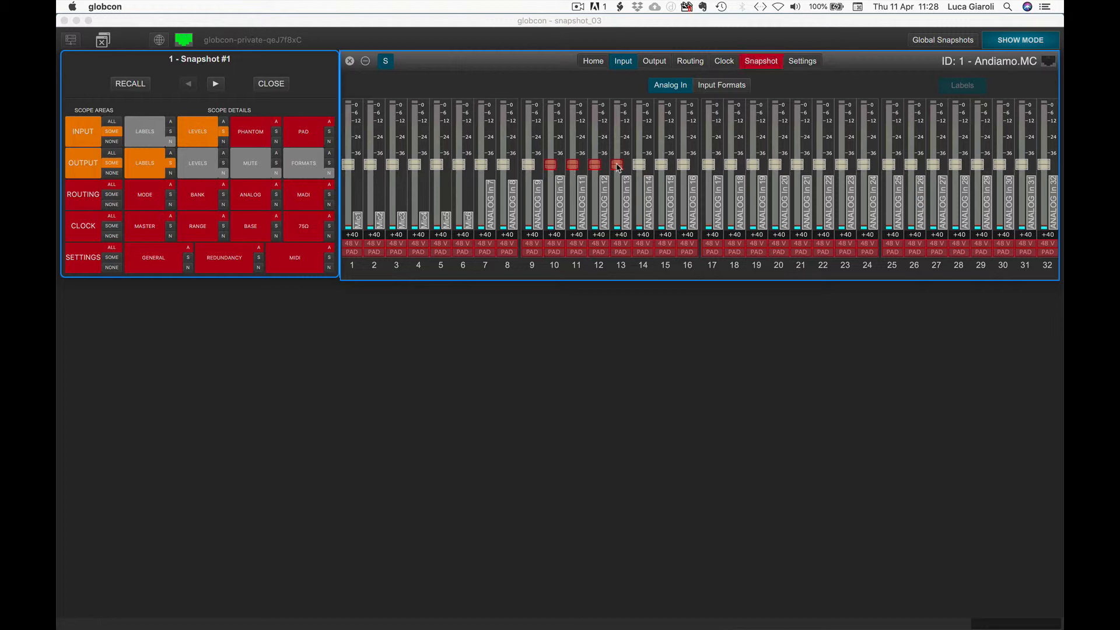
Step: Include the levels of analog inputs 4 and 5, and reset the input levels scope to none
left_click(436, 165)
left_click(417, 166)
left_click(224, 142)
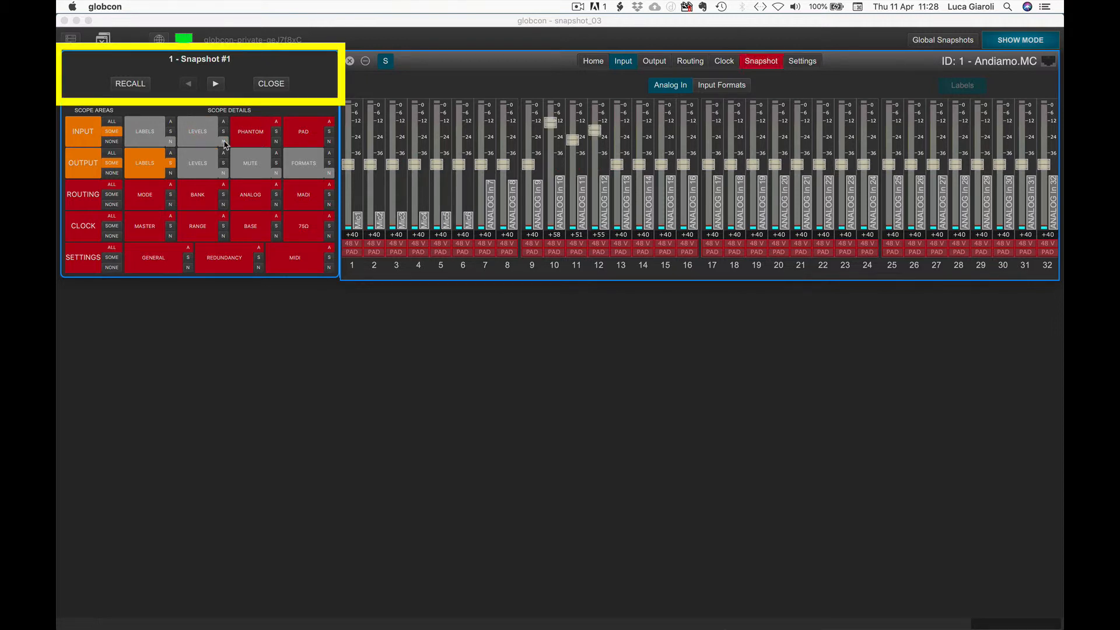
Step: Exclude the levels of analog inputs 2 to 4 from the scope of Snapshot #2 and recall that snapshot
left_click(216, 83)
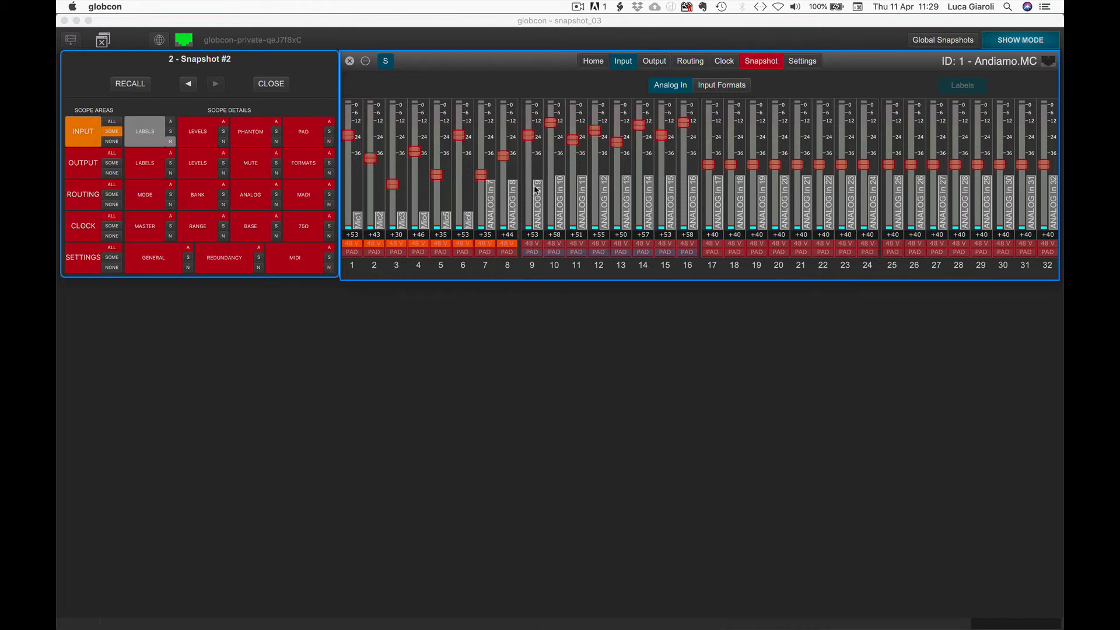
left_click_drag(416, 153, 374, 165)
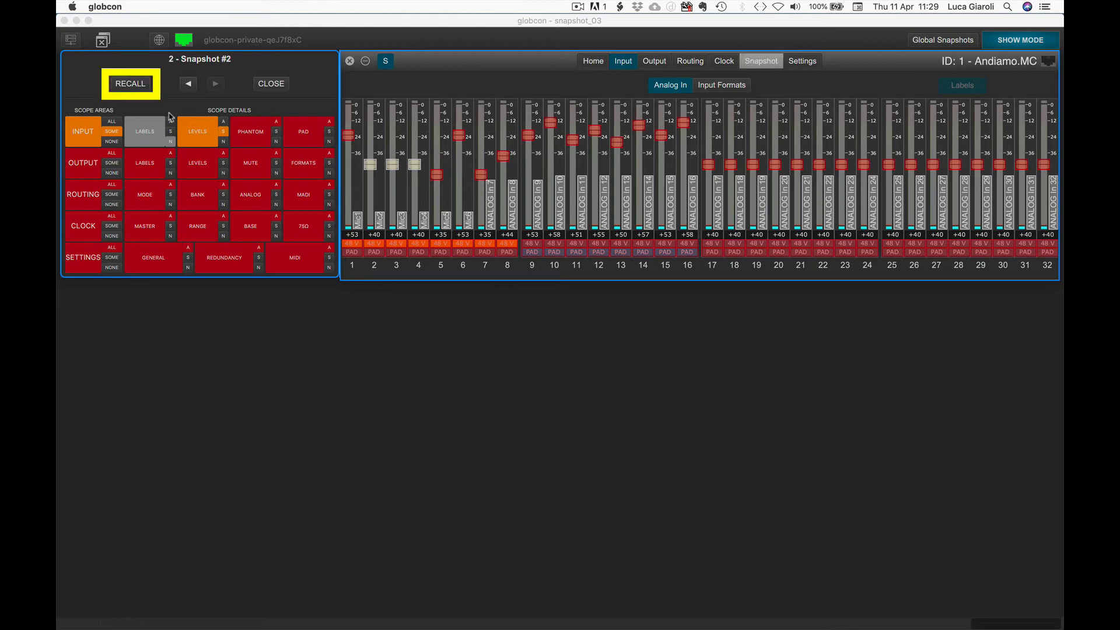
left_click(130, 84)
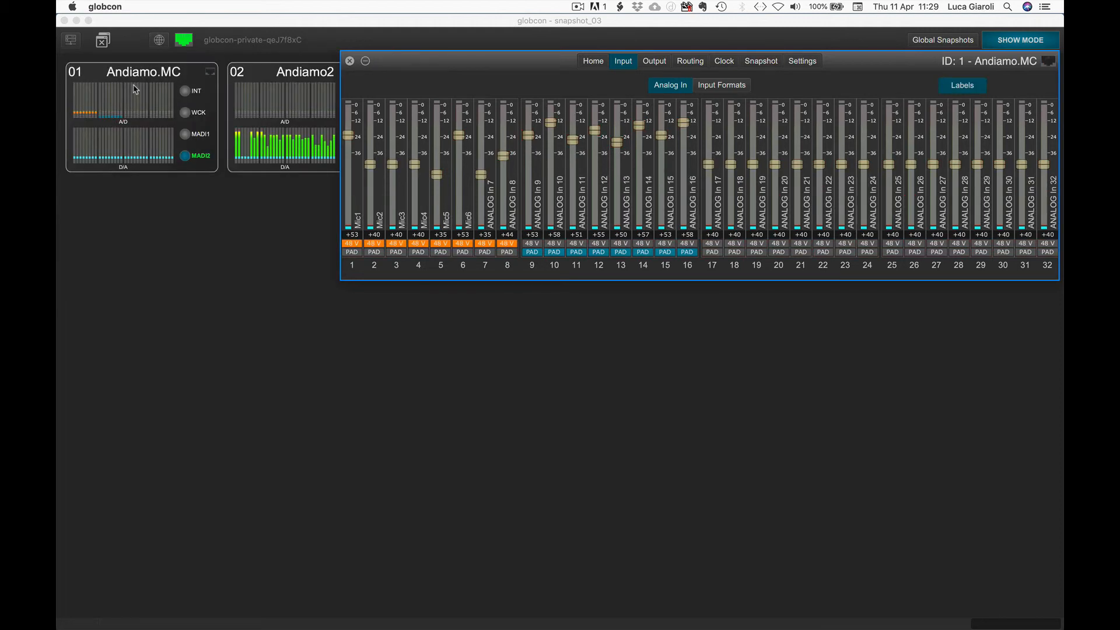